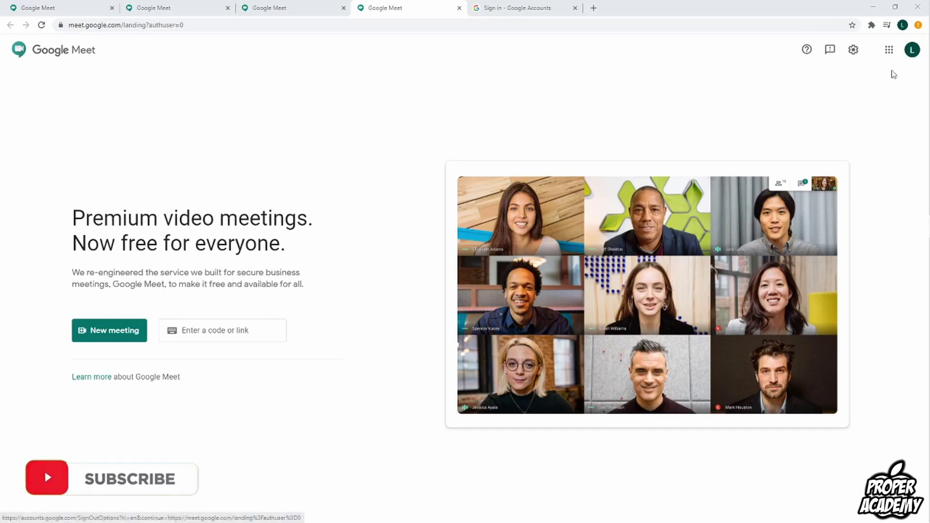
pyautogui.click(911, 51)
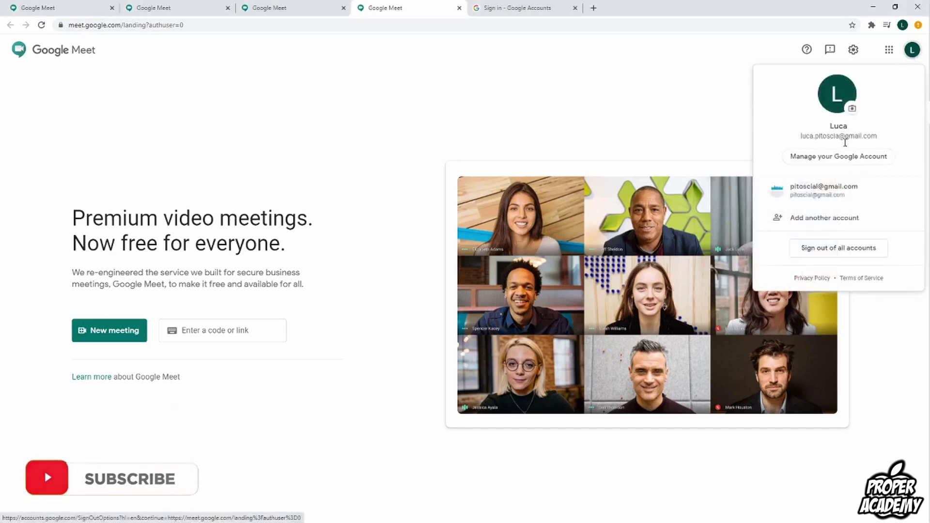